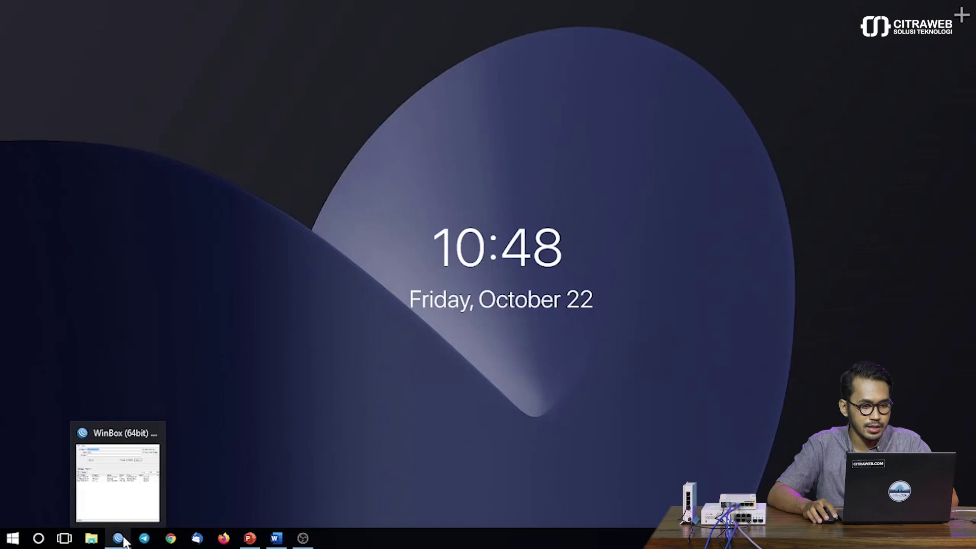
- Switch to WinBox, refresh the neighbor list and select the CSS610 switch at 192.168.1.2
click(124, 540)
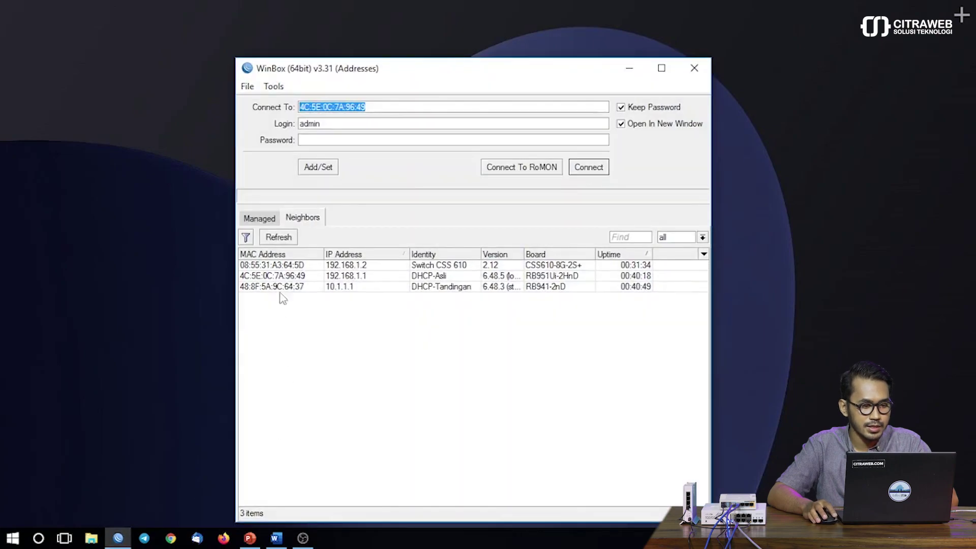
click(280, 237)
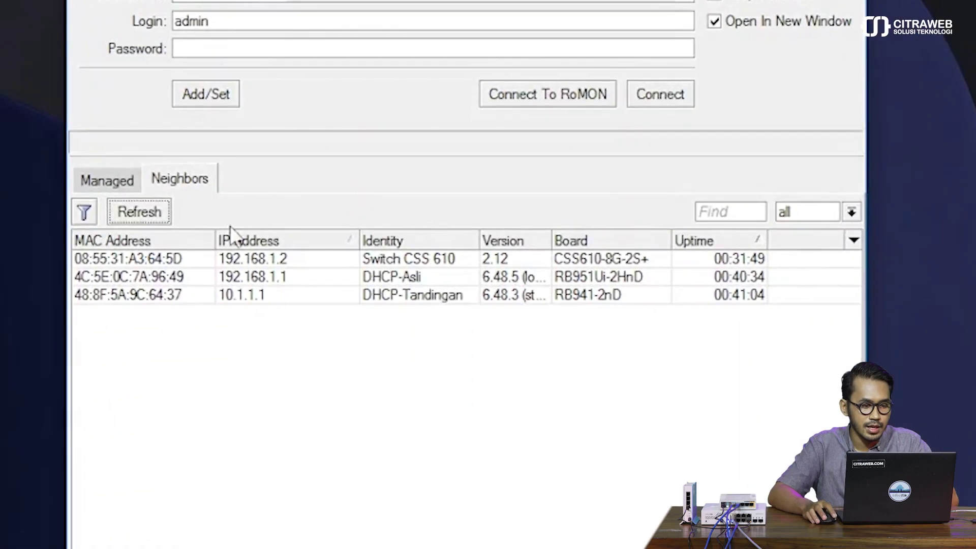
click(254, 260)
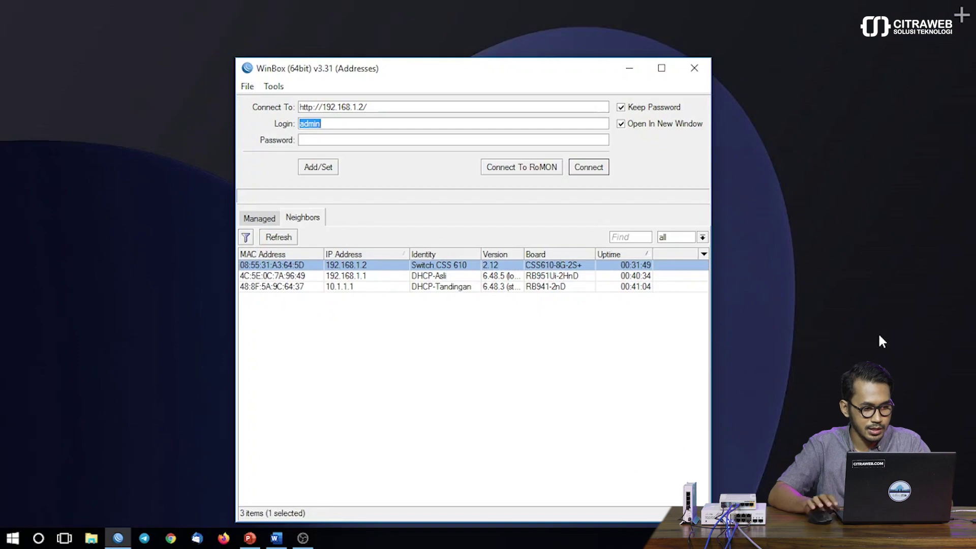
- Open a command prompt and run ipconfig to check the Ethernet adapter's IPv4 address
key(super+r)
key(Return)
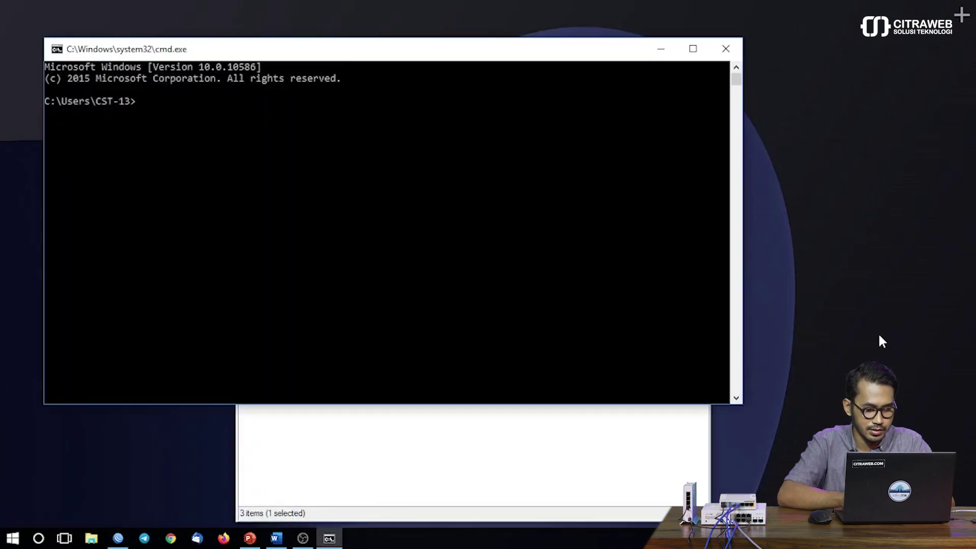
text(ipconfig)
key(Return)
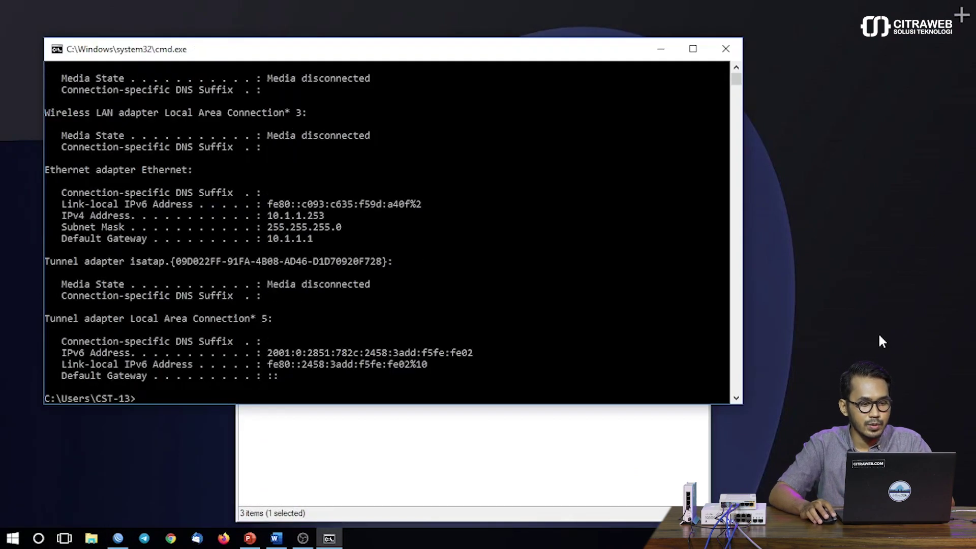
drag(326, 216, 268, 217)
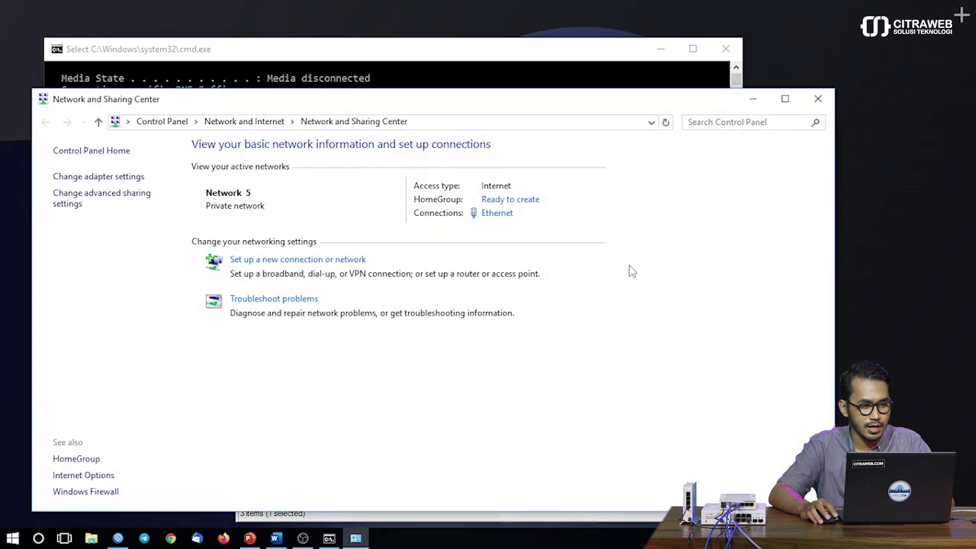
- Give the laptop's Ethernet adapter the static IPv4 address 192.168.1.10 with subnet mask 255.255.255.0
click(92, 177)
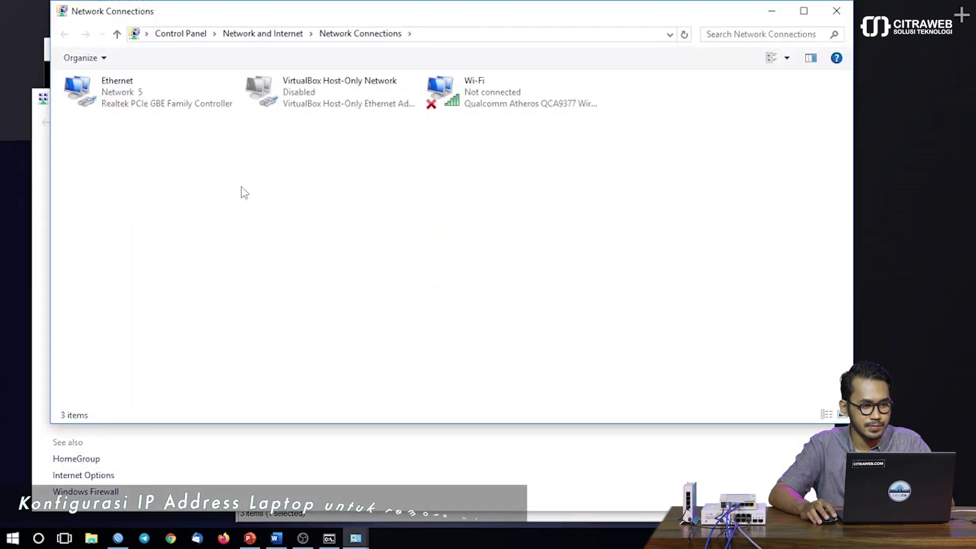
right_click(134, 97)
click(192, 227)
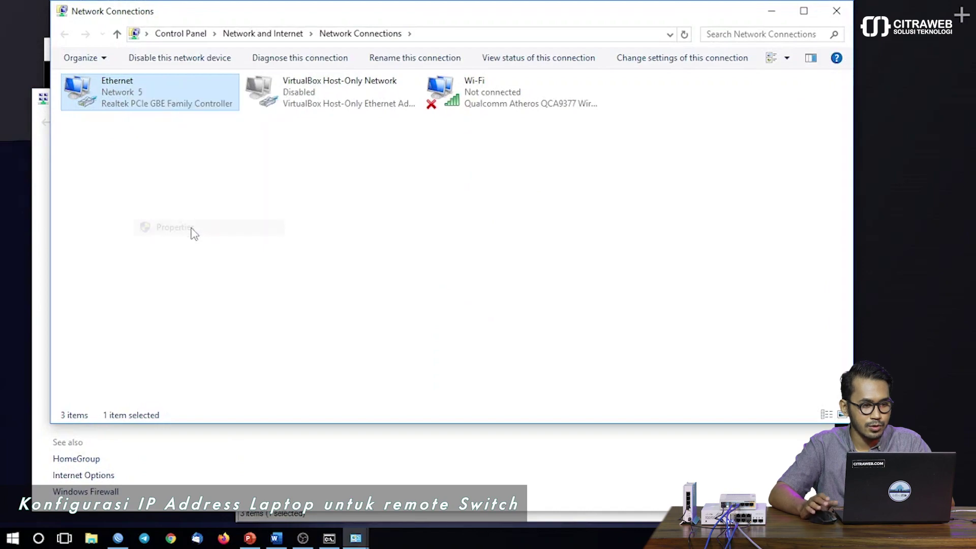
double_click(198, 246)
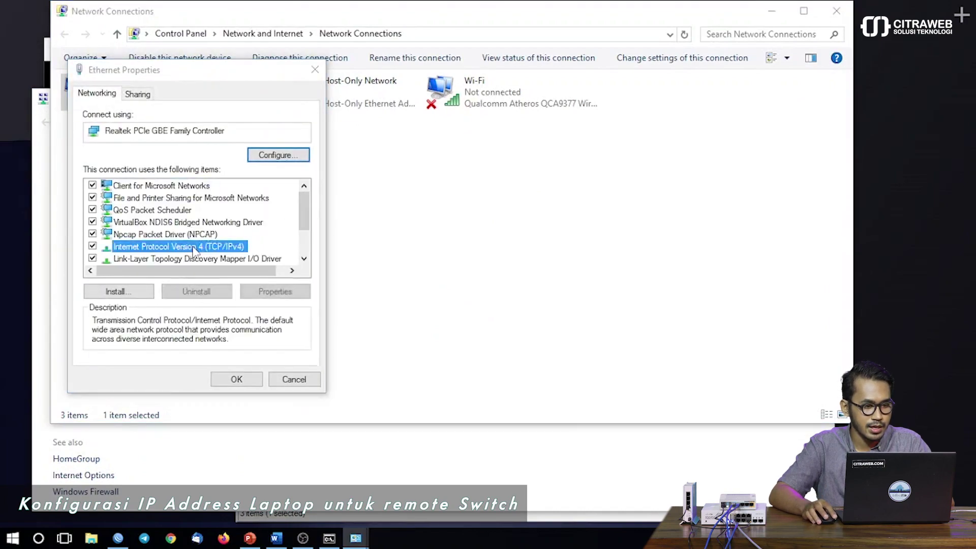
click(200, 229)
text(192.)
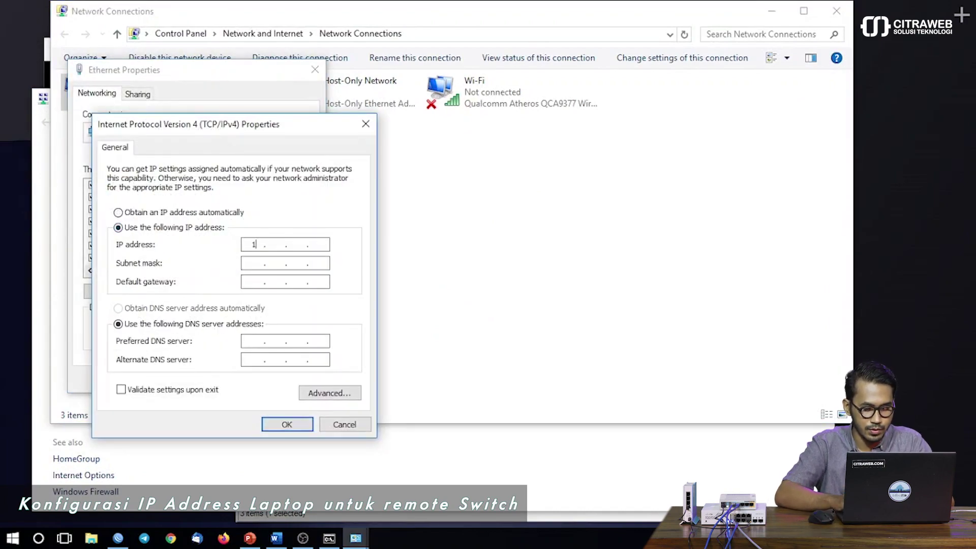
text(168.1.10)
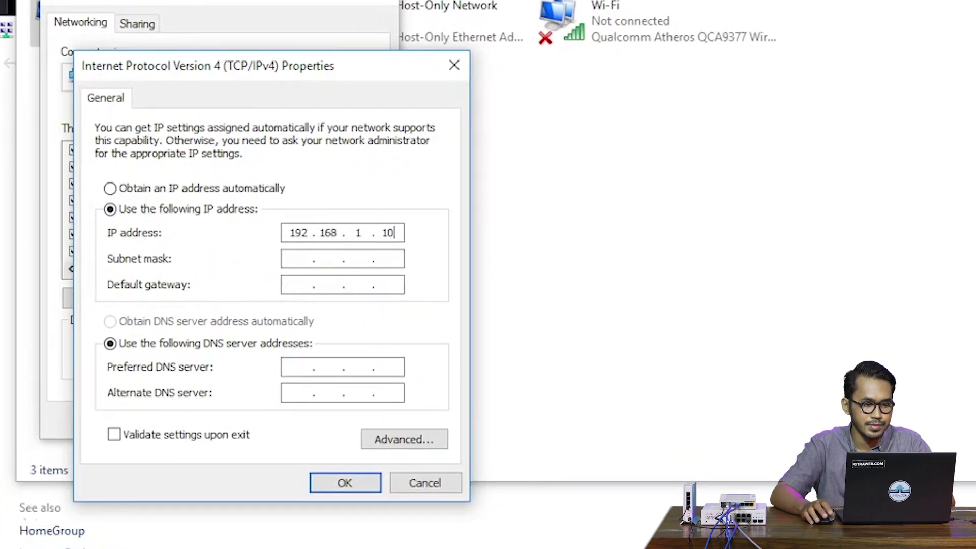
key(Tab)
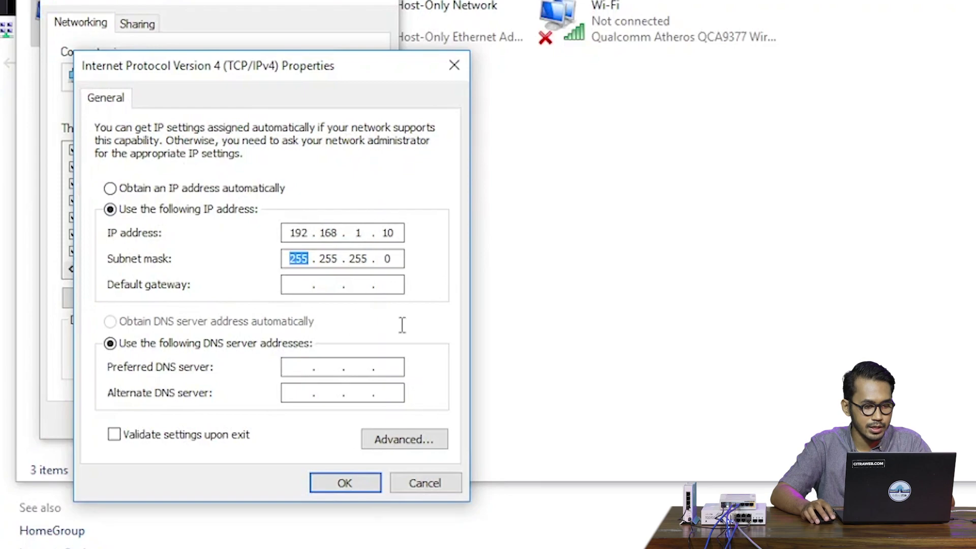
click(348, 482)
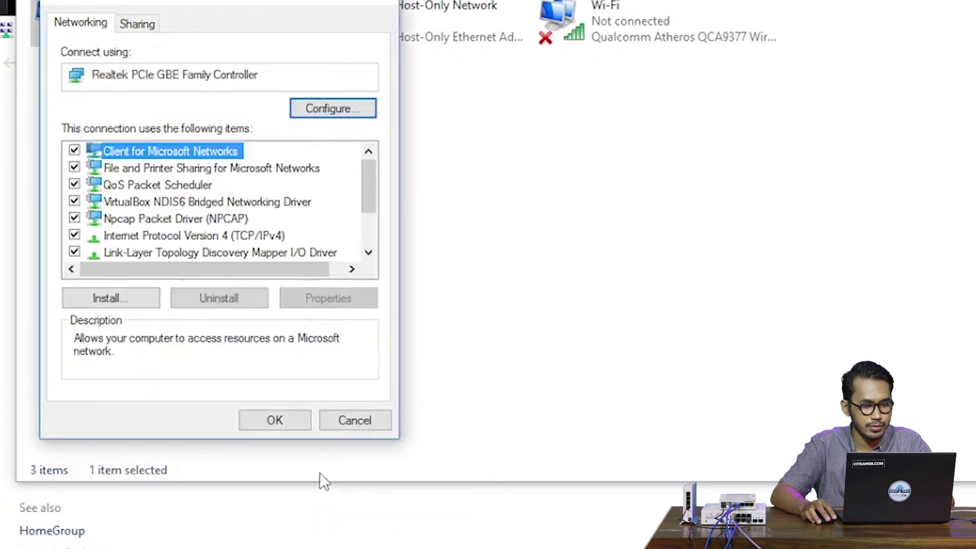
click(280, 421)
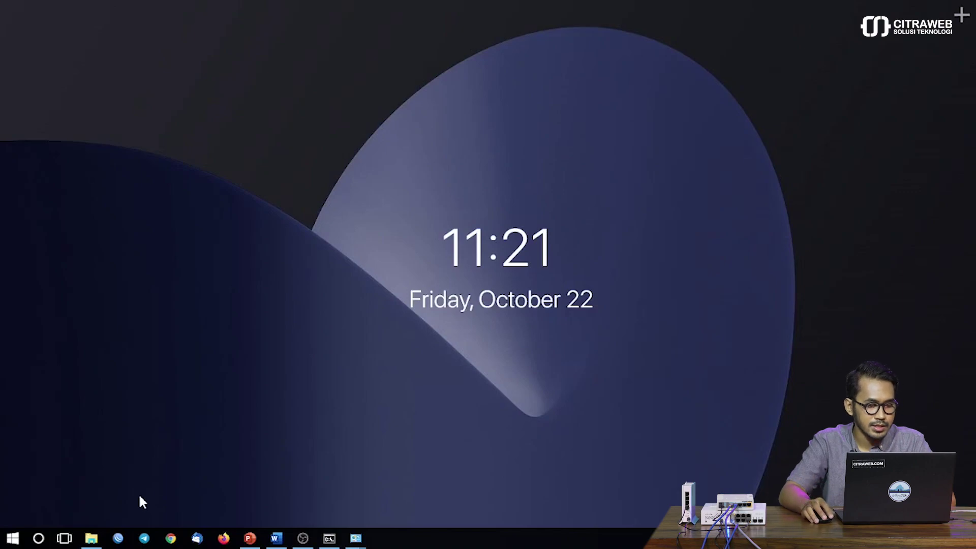
- Switch to WinBox and open the SwOS web interface of the CSS610 switch at 192.168.1.252
click(122, 540)
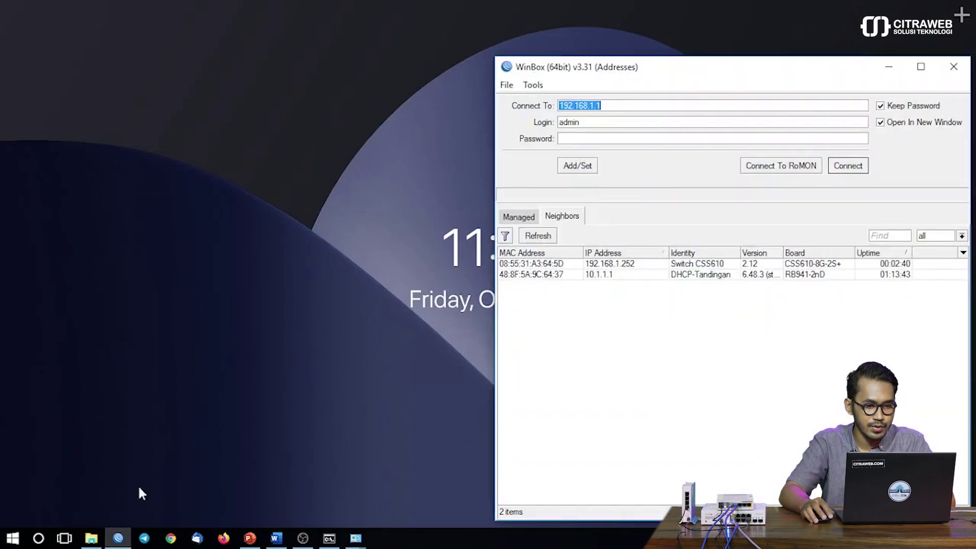
click(624, 265)
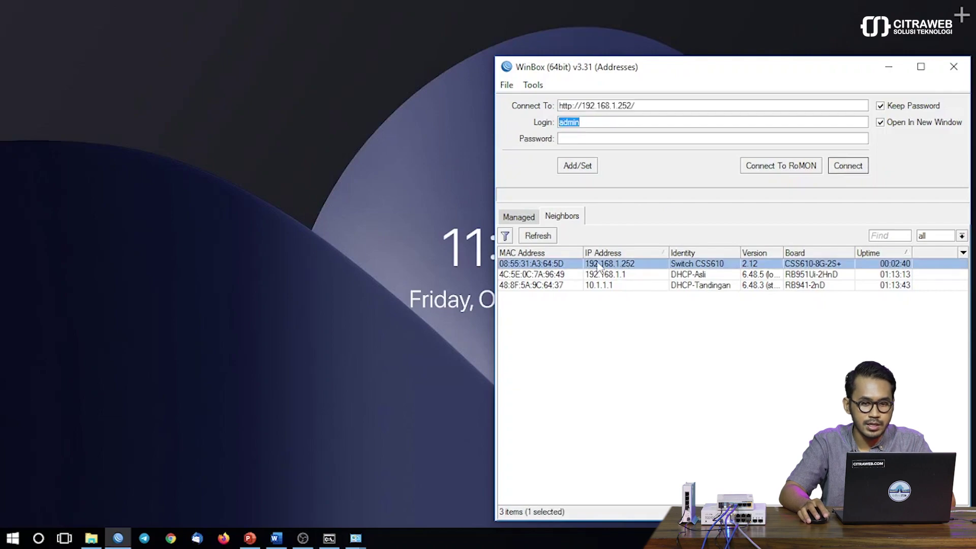
click(847, 166)
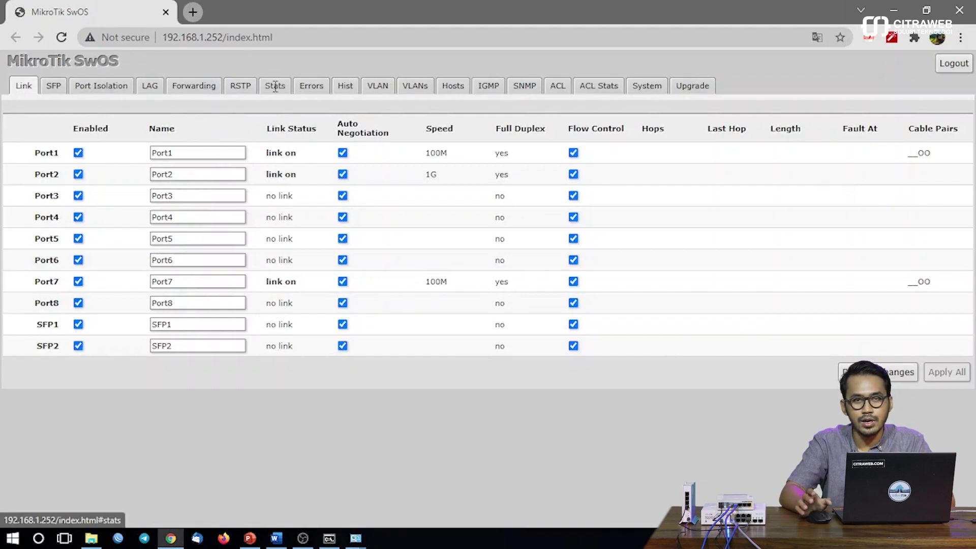
drag(224, 37, 167, 41)
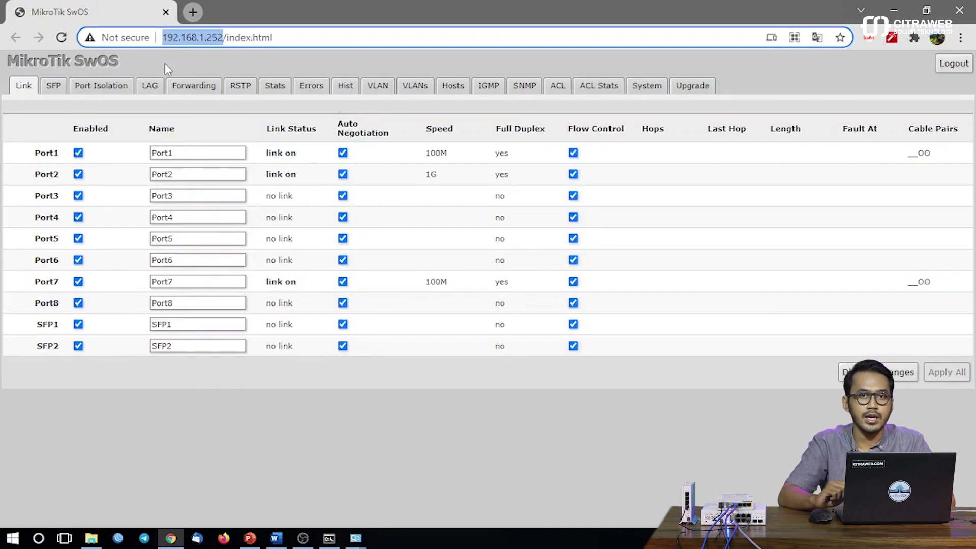
click(165, 64)
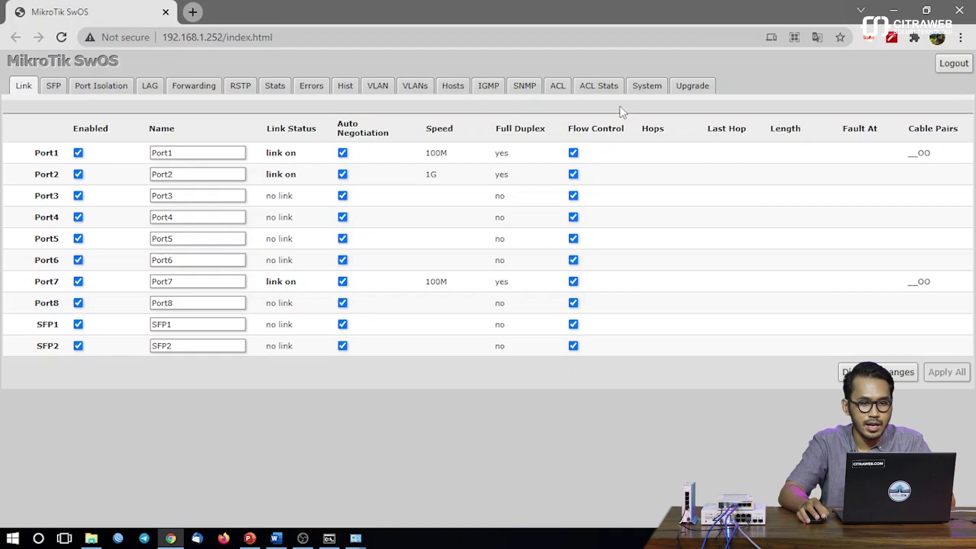
- In the switch's System settings, leave only Port1 as a trusted port for DHCP & PPPoE Snooping and apply the changes
click(648, 86)
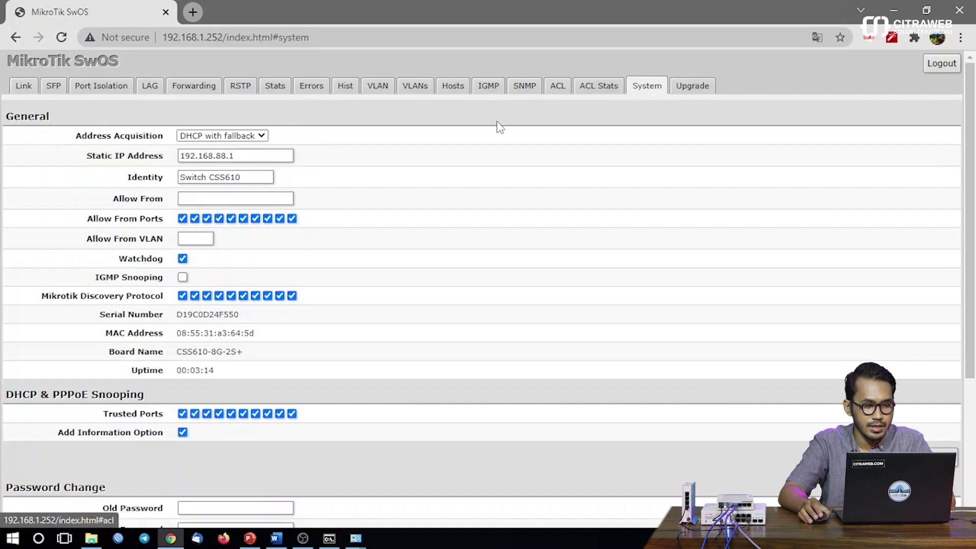
scroll(496, 125, down, 2)
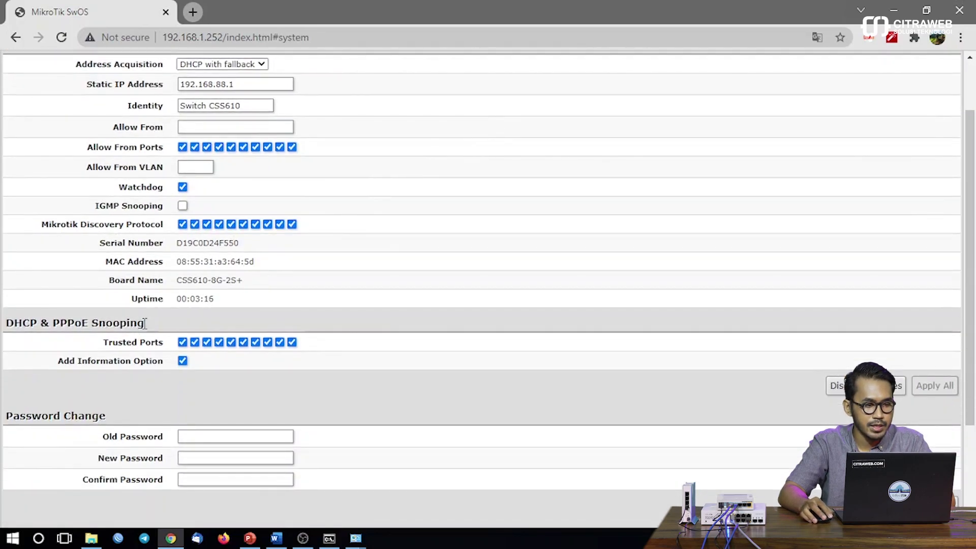
drag(146, 326, 5, 324)
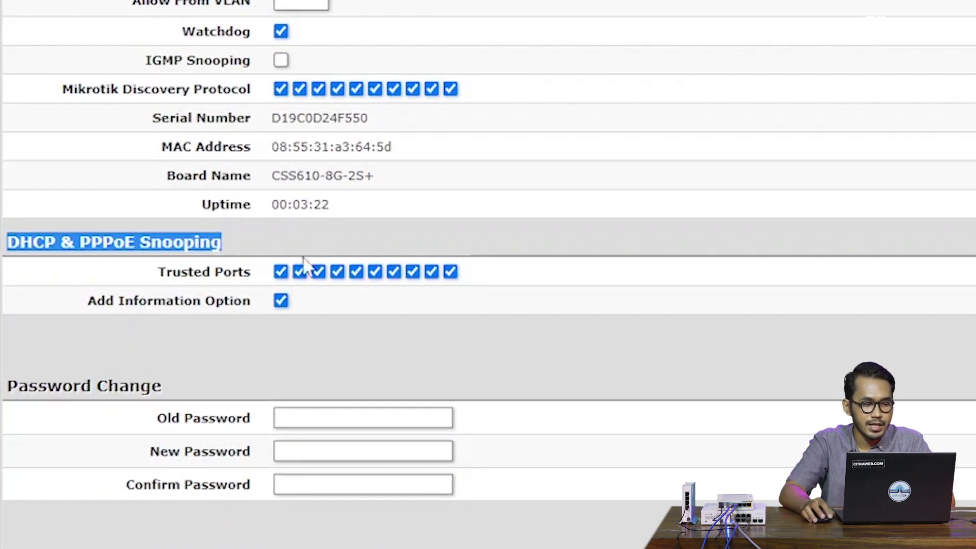
click(211, 244)
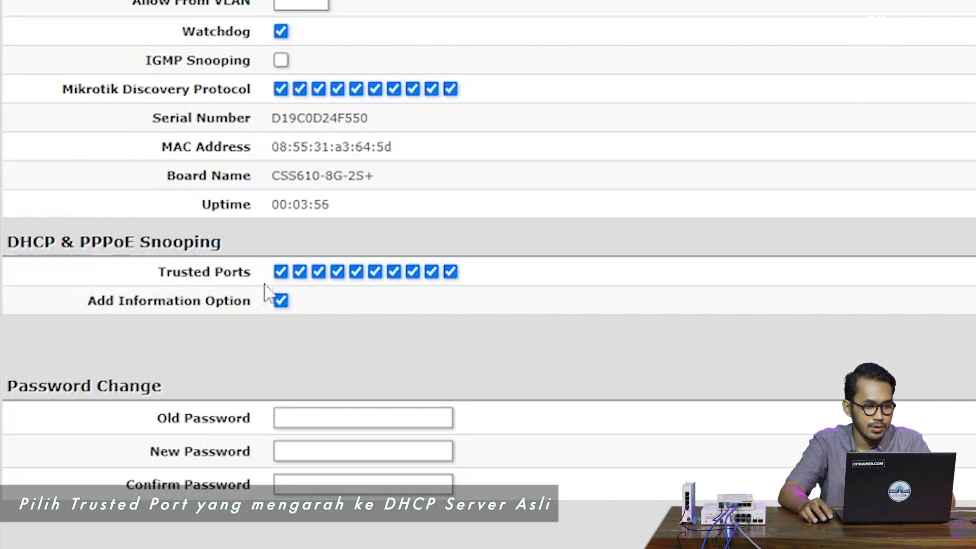
drag(255, 275, 142, 275)
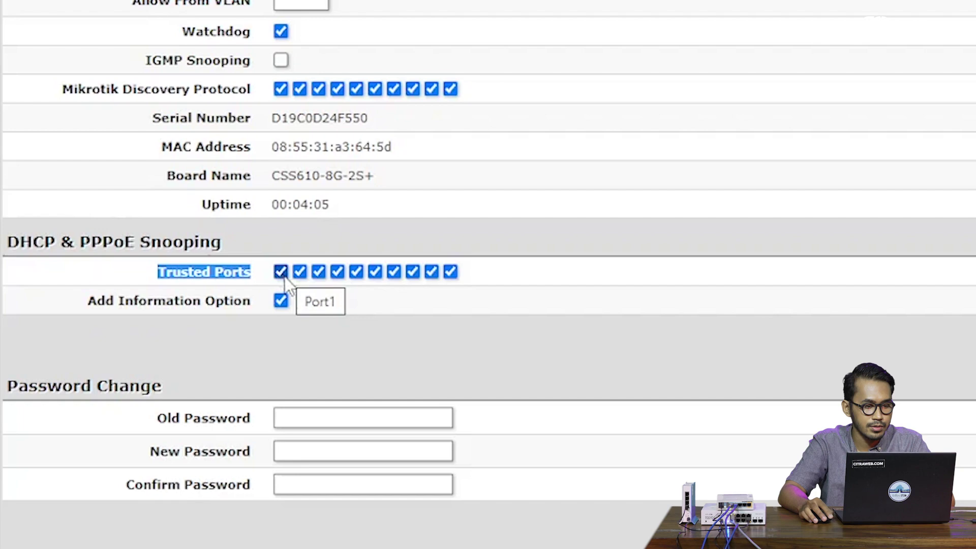
click(310, 310)
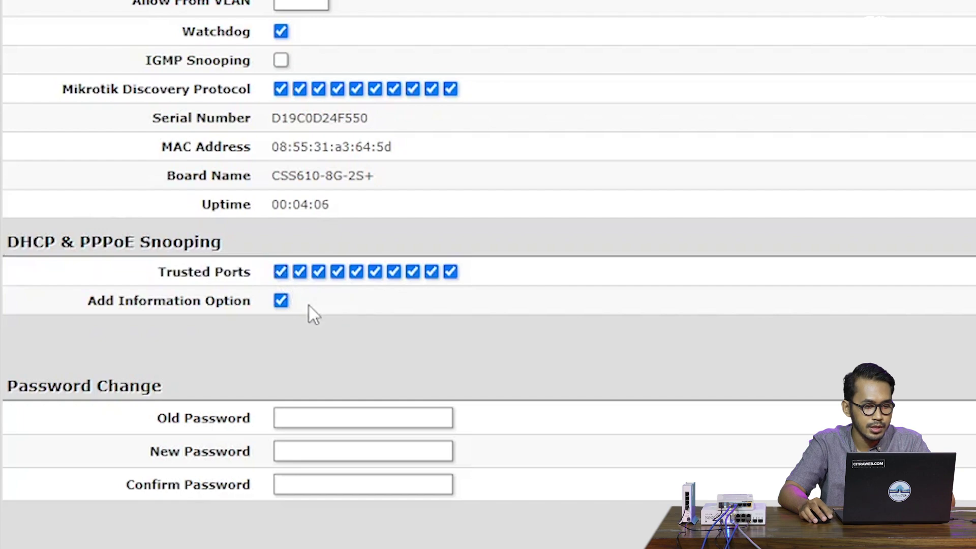
click(300, 274)
click(317, 275)
click(337, 274)
click(356, 275)
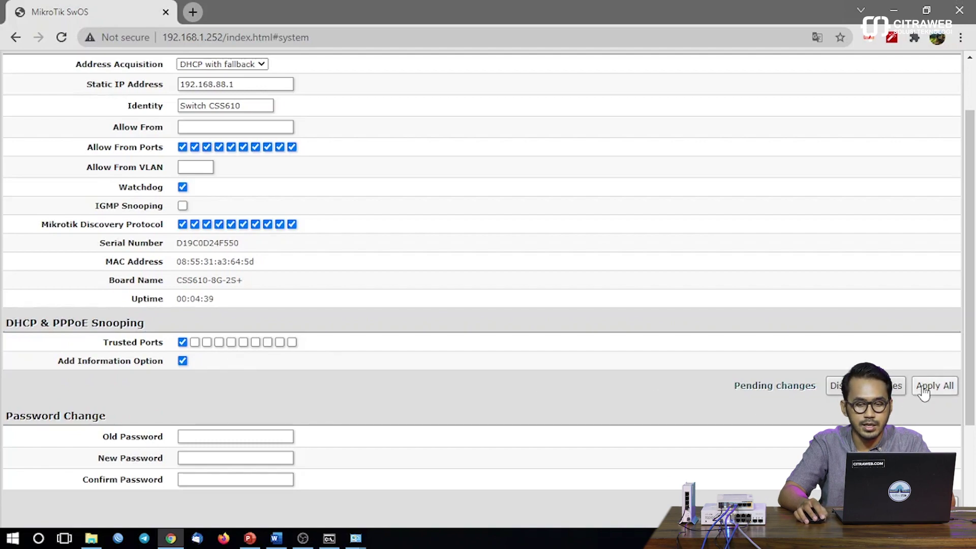
click(922, 390)
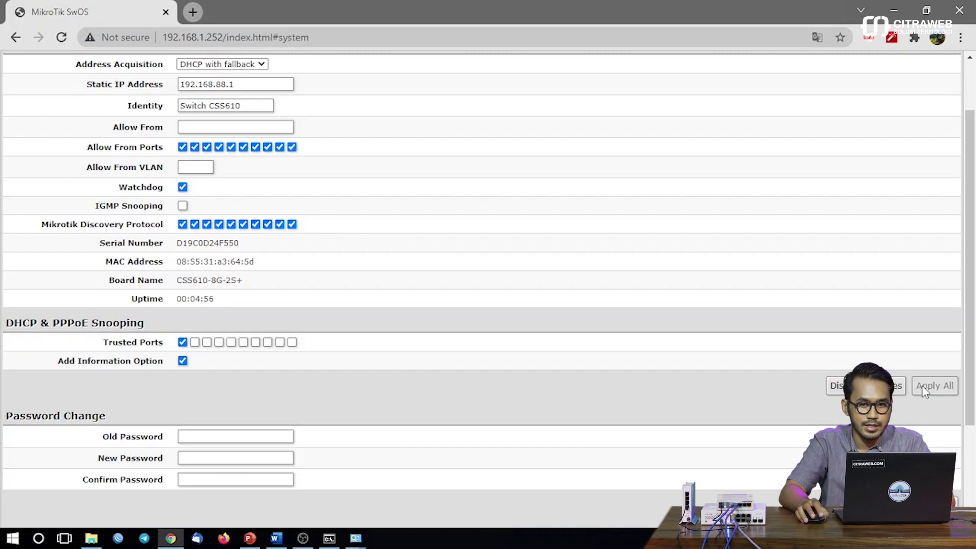
- Switch to Network Connections and set the Ethernet adapter's IPv4 to obtain its IP address and DNS server address automatically
key(super+d)
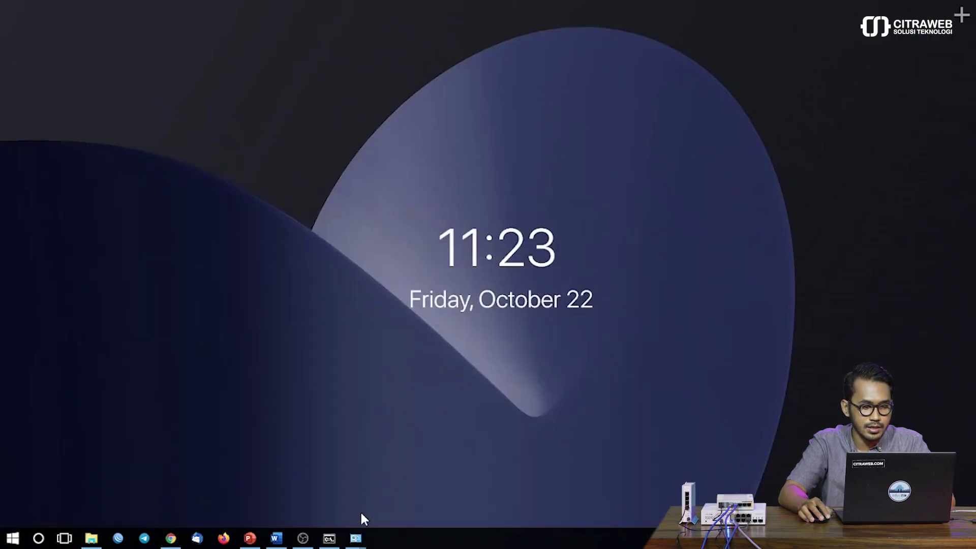
mouse_move(356, 537)
mouse_move(333, 490)
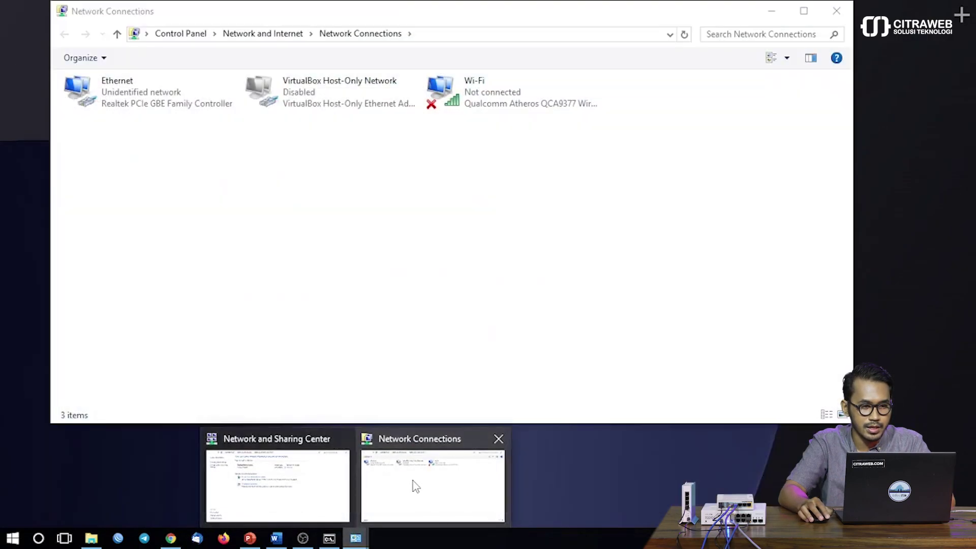
click(413, 480)
right_click(119, 102)
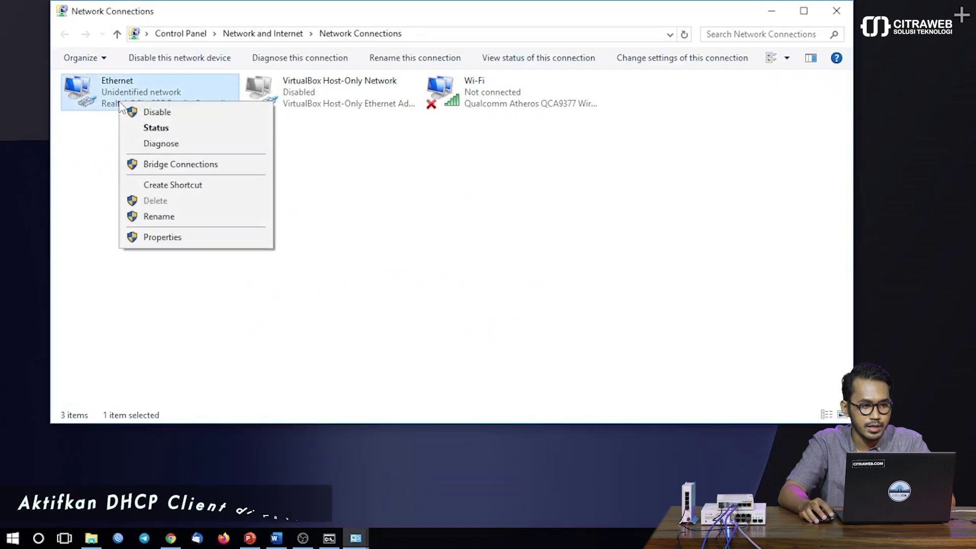
click(179, 236)
click(231, 247)
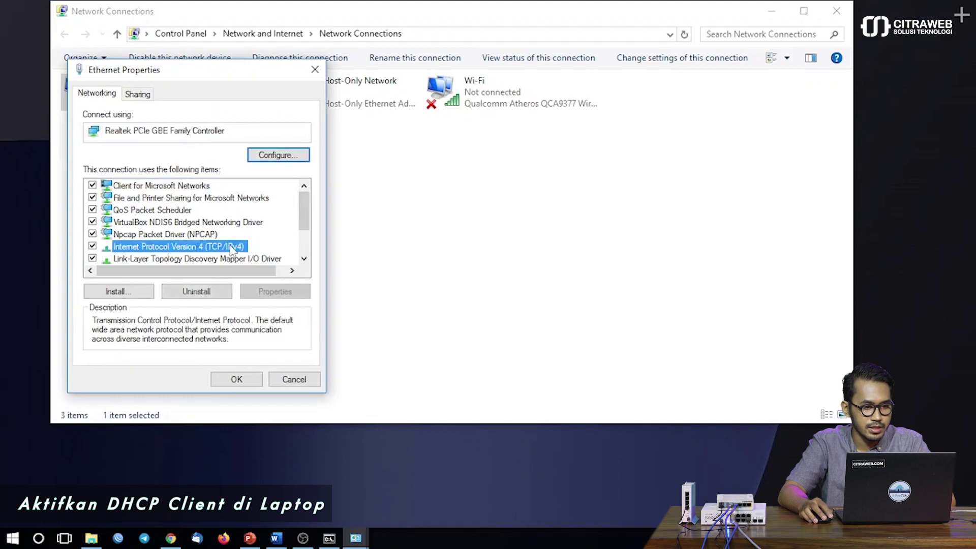
double_click(231, 247)
click(118, 212)
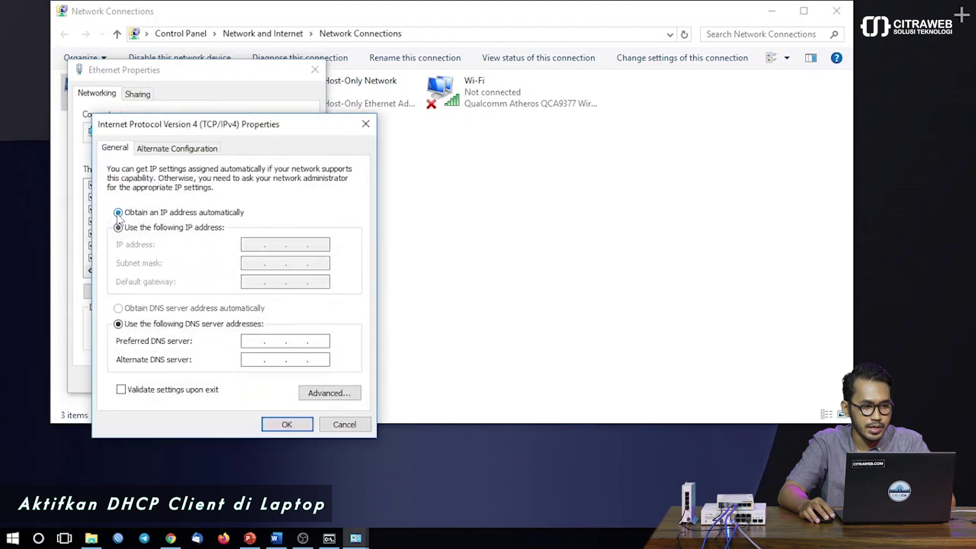
click(132, 308)
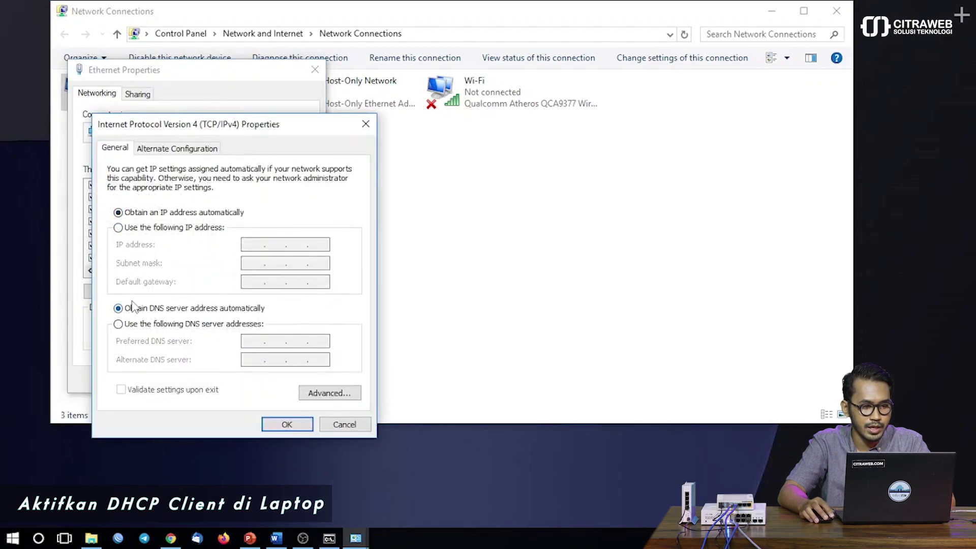
click(286, 424)
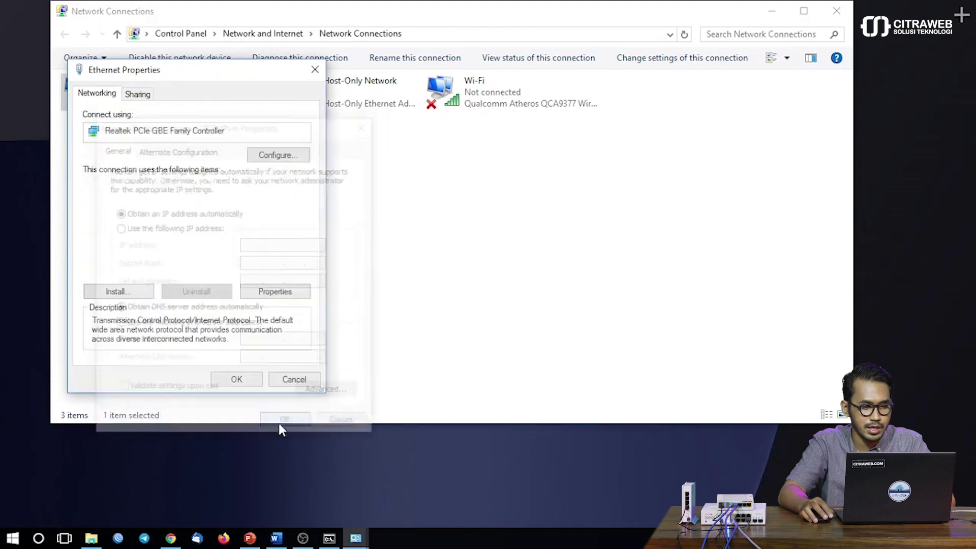
click(237, 379)
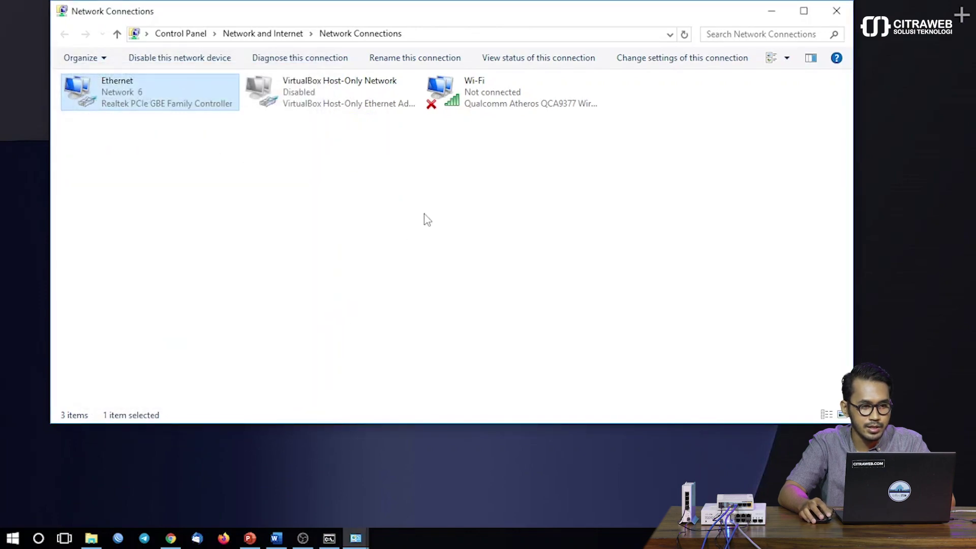
- Switch from Network Connections to Command Prompt and run ipconfig to check the Ethernet adapter's IPv4 address
click(427, 220)
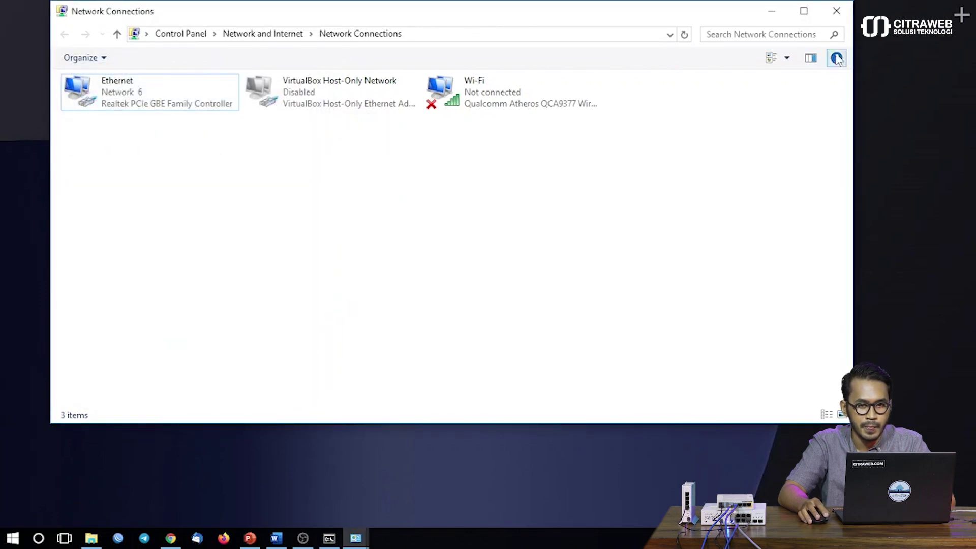
click(847, 7)
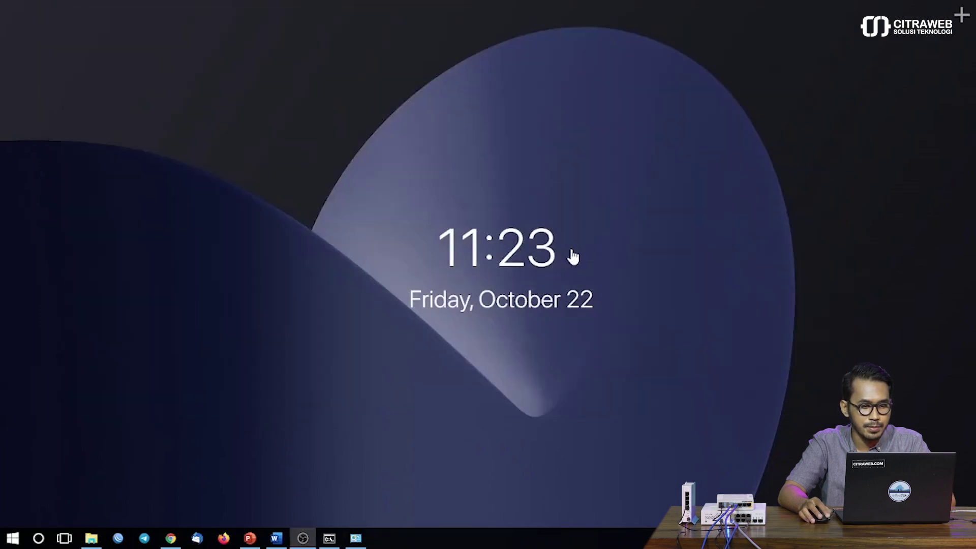
click(330, 540)
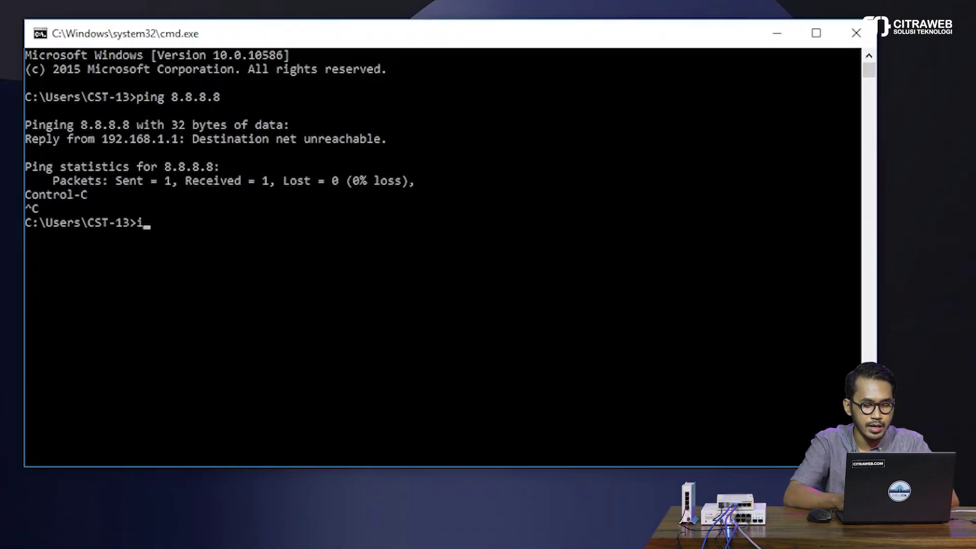
text(pconfig)
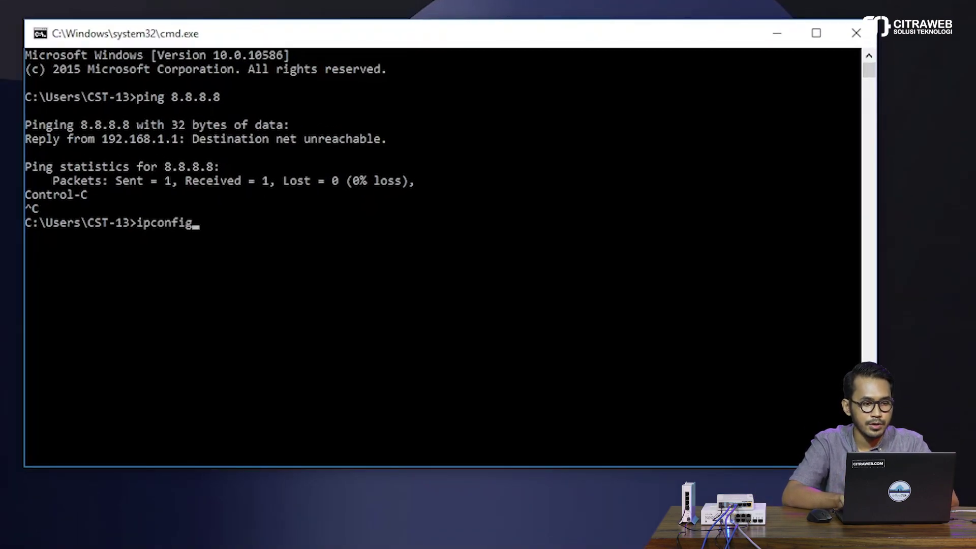
key(Return)
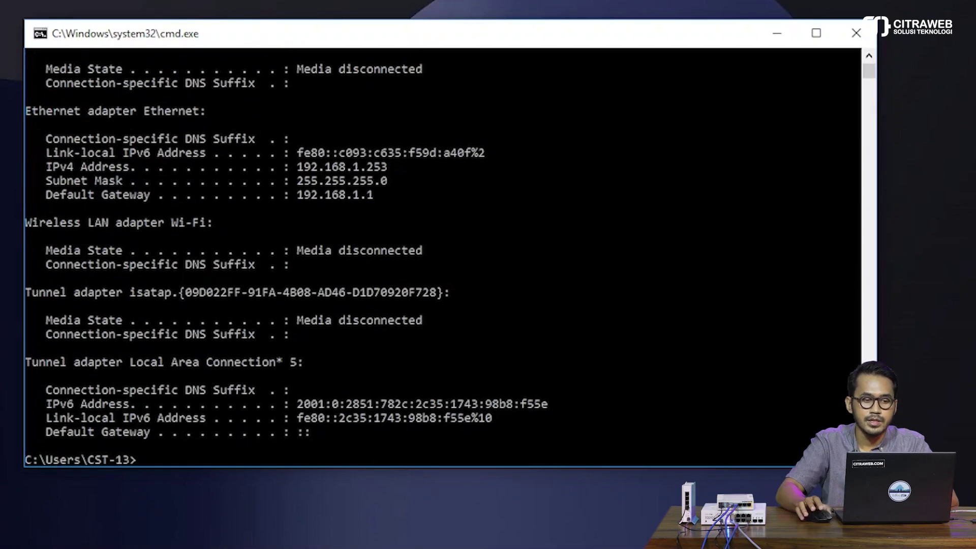
drag(400, 168, 301, 168)
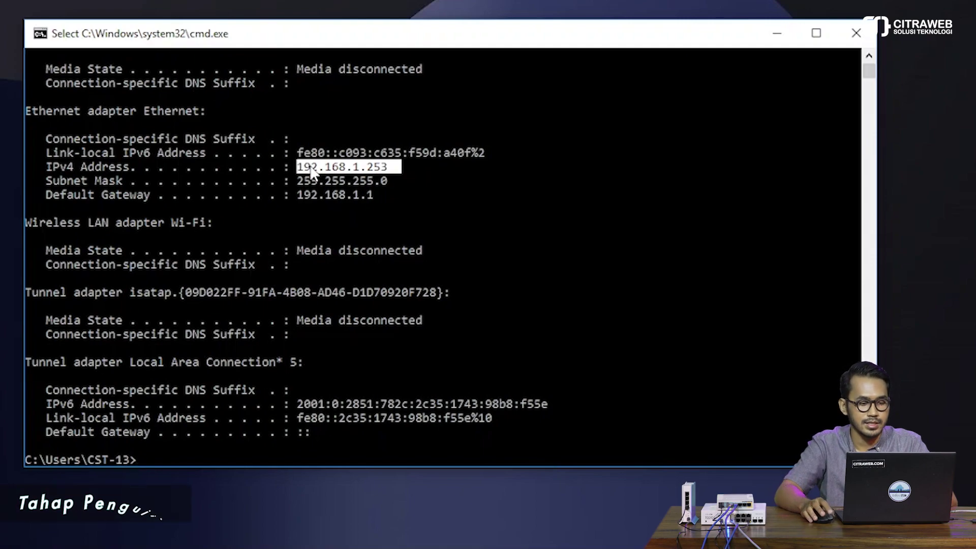
- Release the laptop's current DHCP lease by running ipconfig /release
click(286, 404)
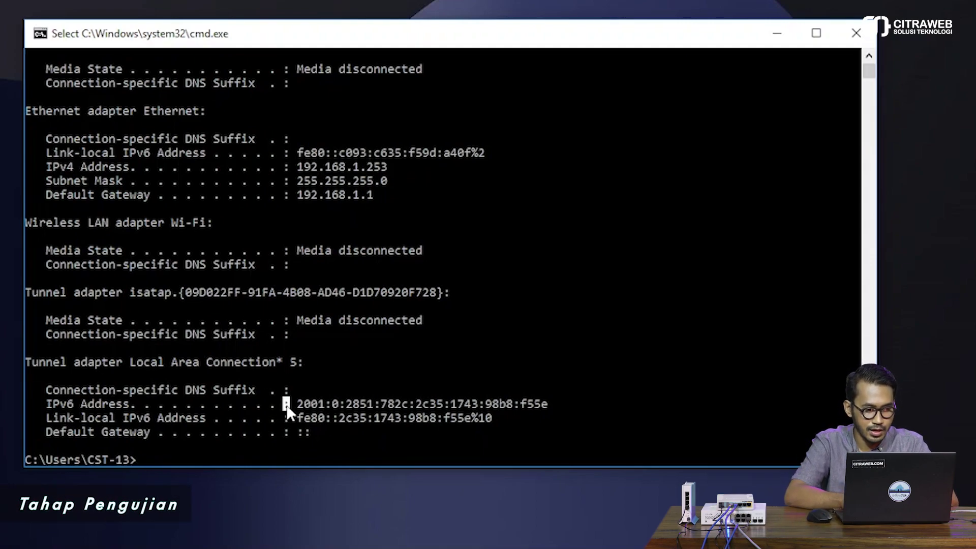
text(ipconfig /)
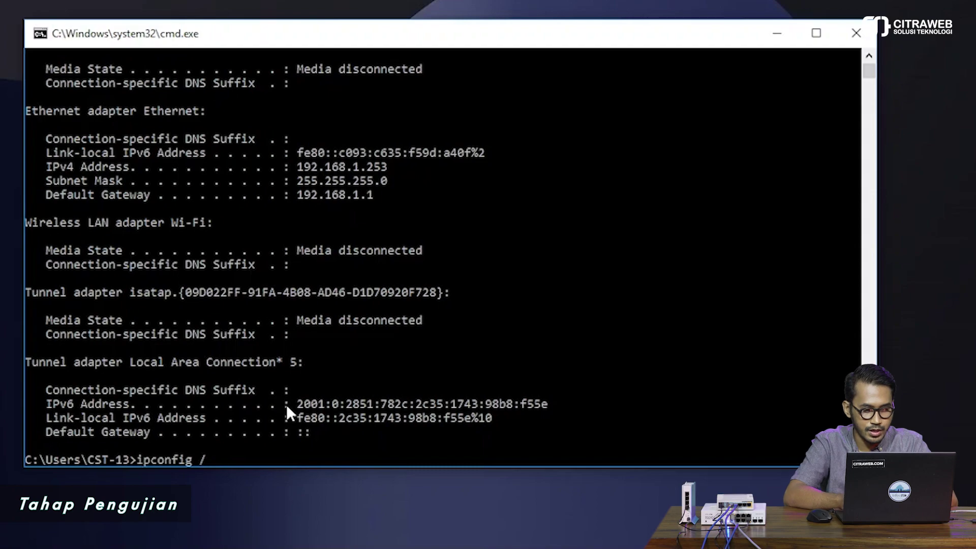
text(release)
key(Return)
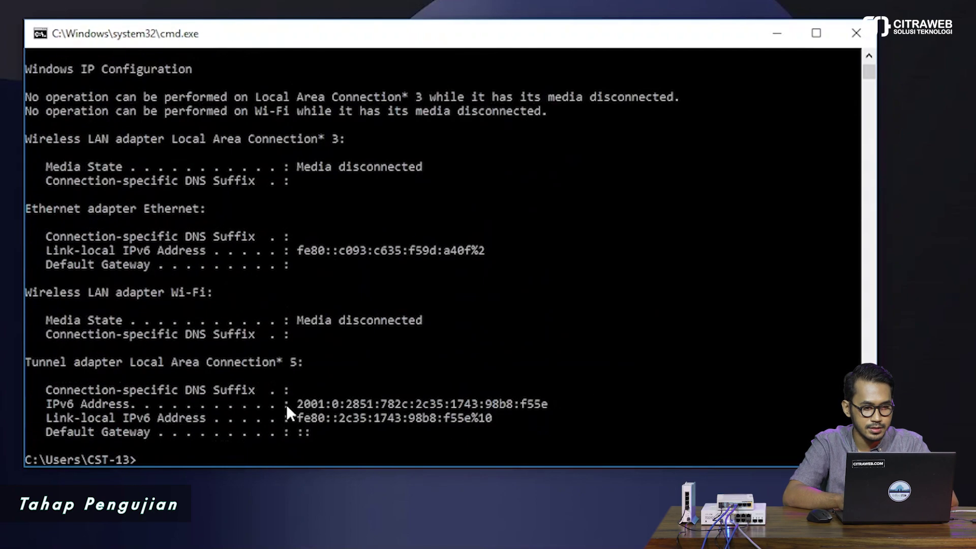
- Request a DHCP address with ipconfig /renew and highlight the Ethernet adapter's IPv4 address in the output
text(ipconfig /)
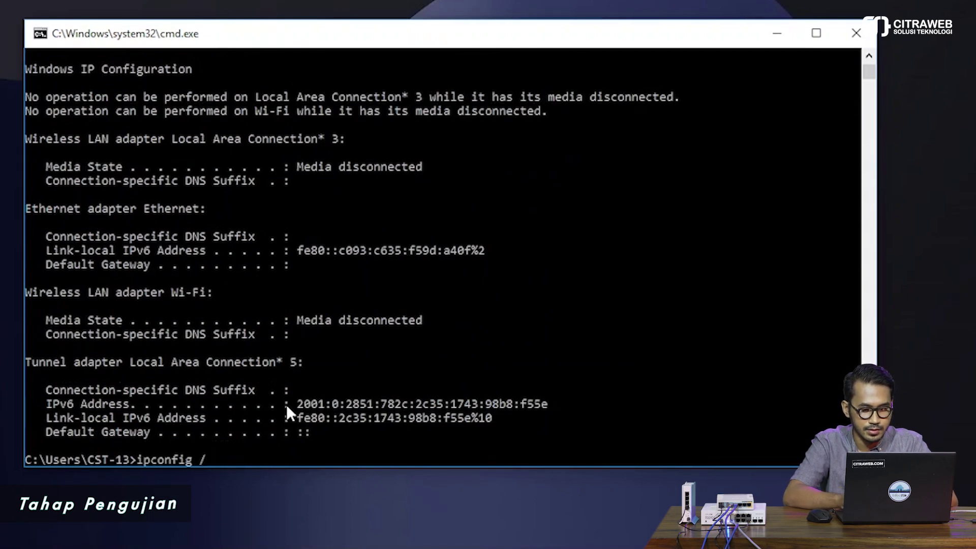
text(renew)
key(Return)
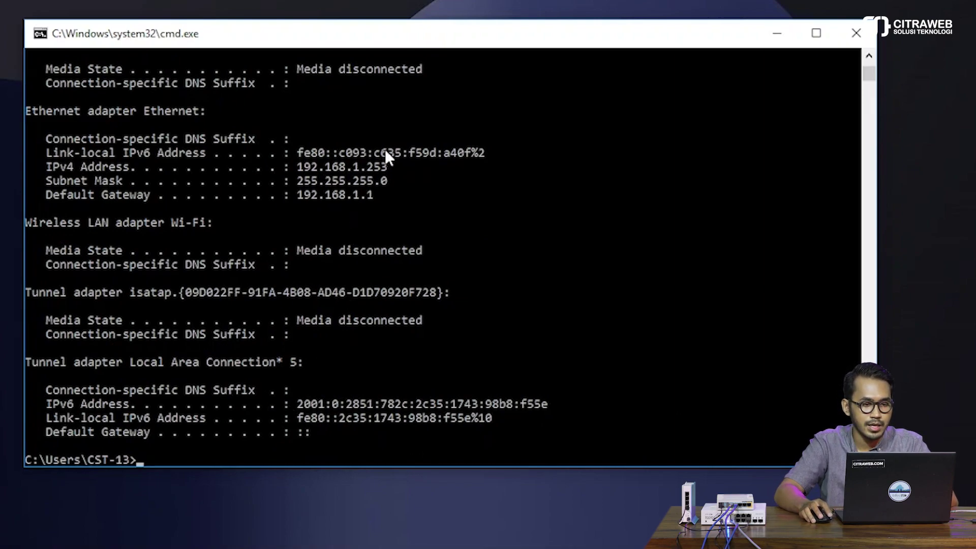
drag(395, 168, 299, 168)
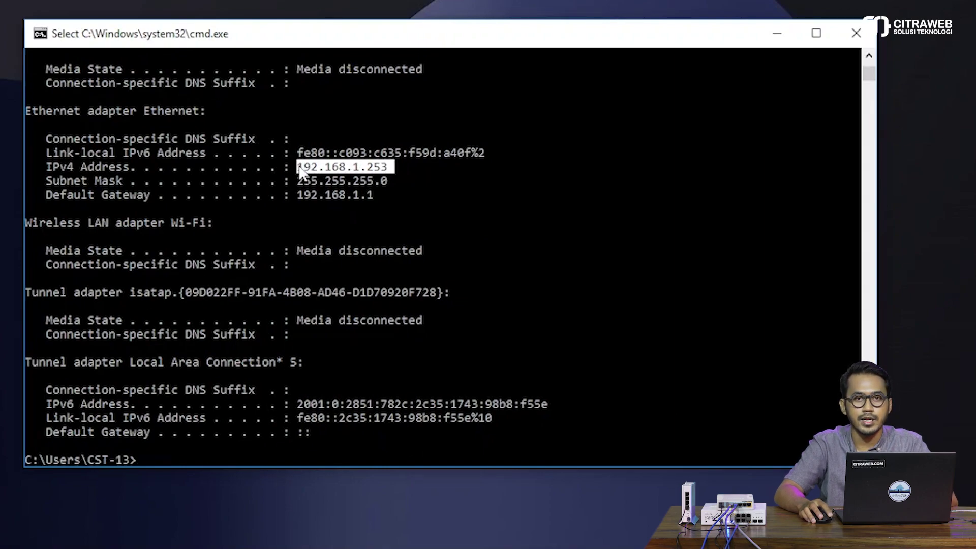
- Run ipconfig /release again to drop the renewed DHCP lease for a second test
click(282, 447)
text(ipconfig /release)
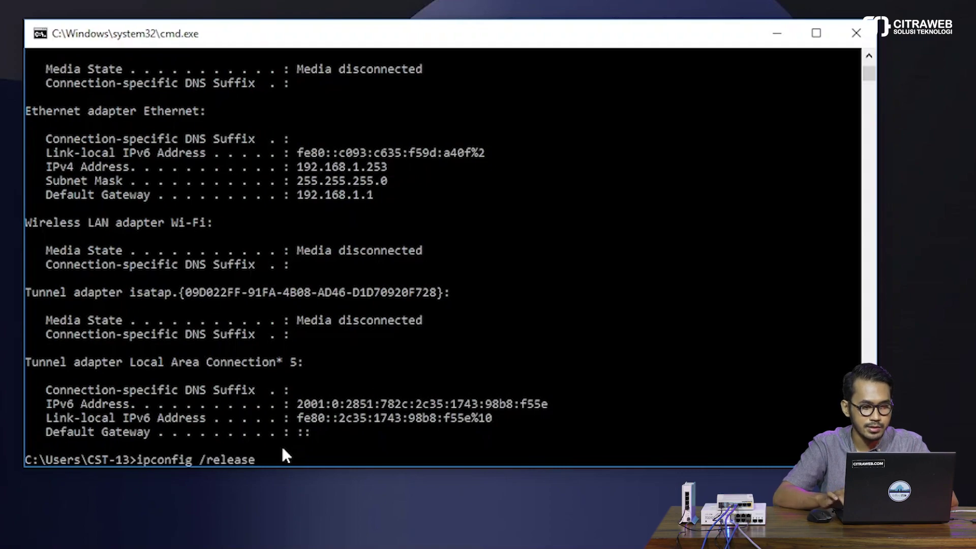
key(Return)
- Run ipconfig /renew a second time and highlight the IPv4 address assigned to the Ethernet adapter
key(Up)
key(Up)
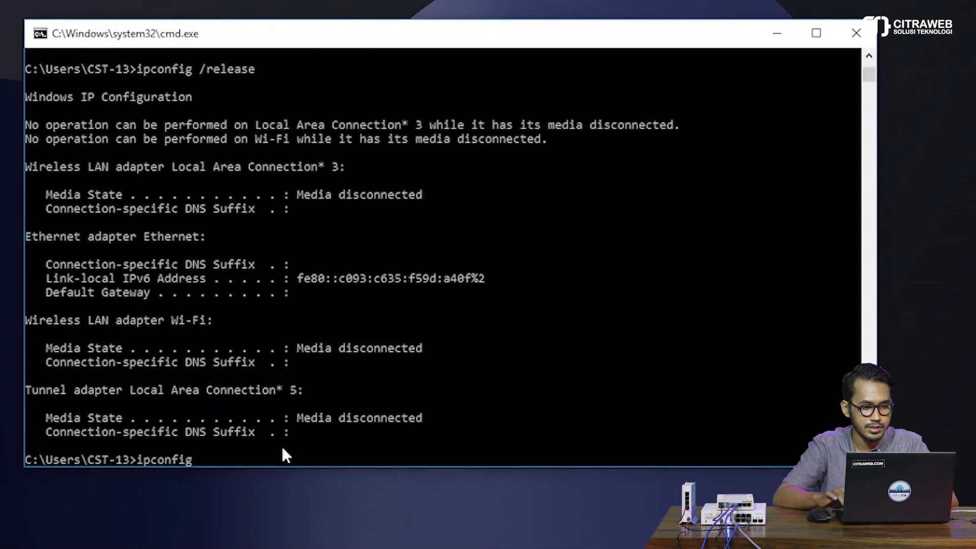
key(Down)
key(BackSpace)
key(BackSpace)
key(BackSpace)
key(BackSpace)
key(BackSpace)
text(new)
key(Return)
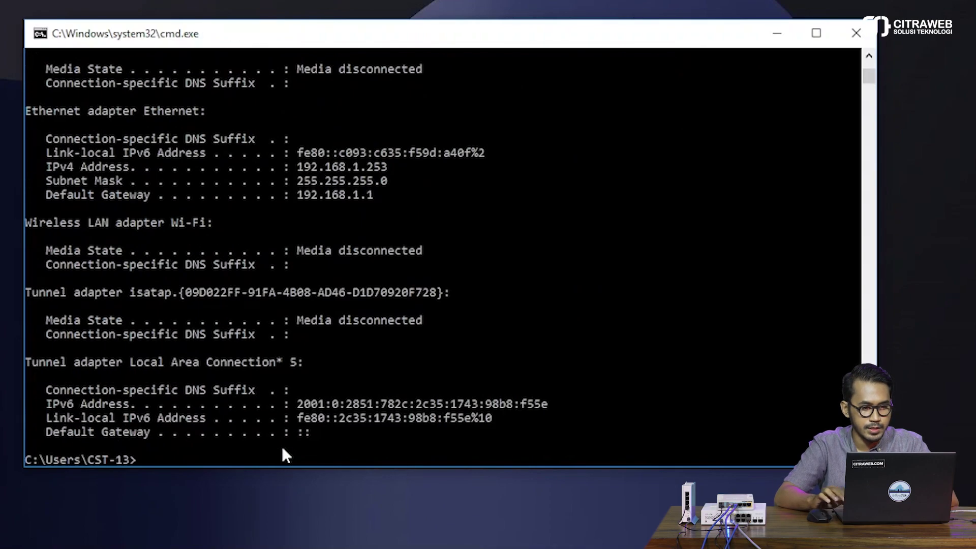
drag(392, 168, 300, 171)
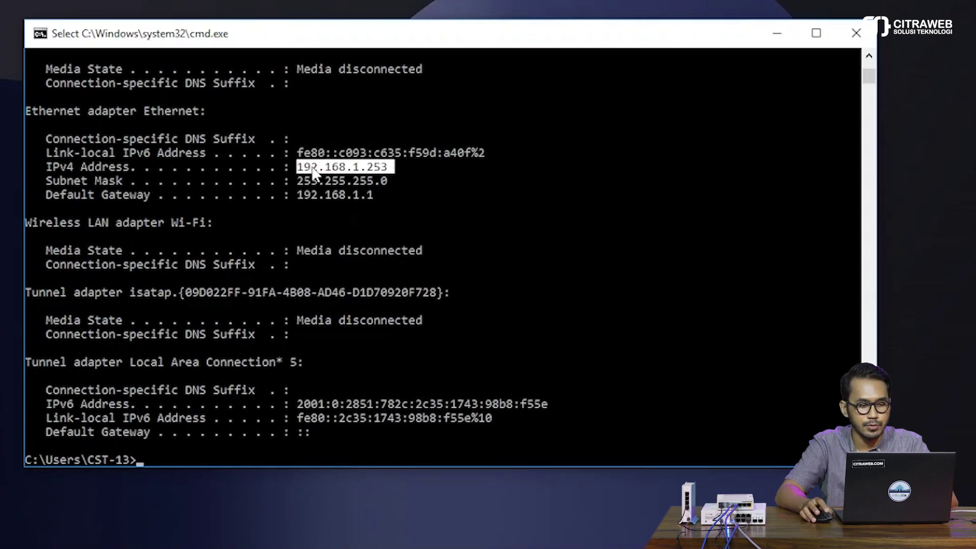